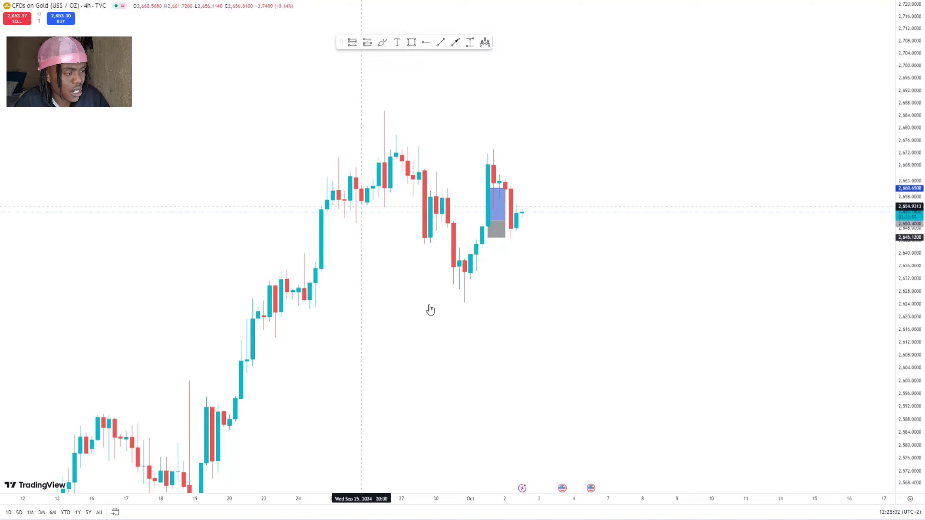
Step: Draw a freehand arrow along the gold uptrend from the September 6 low to the early October candles, and delete it
click(380, 44)
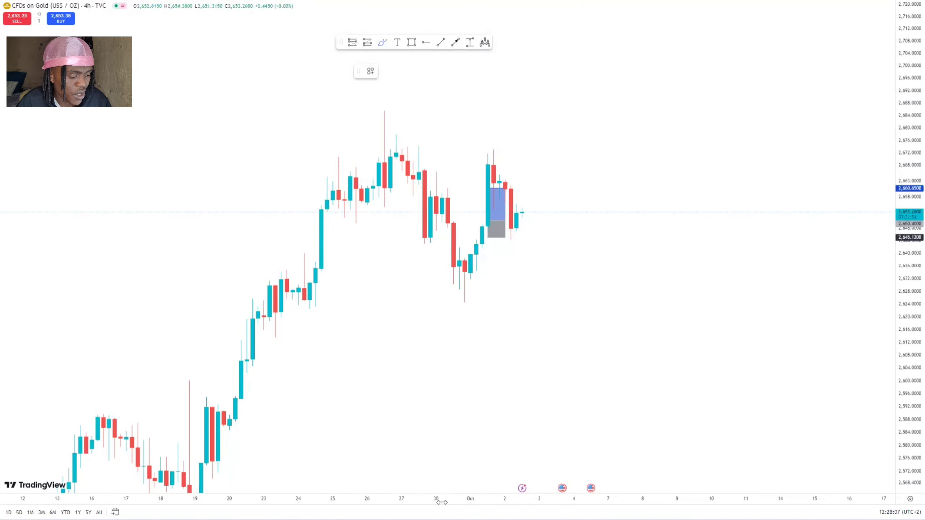
scroll(714, 486, down, 10)
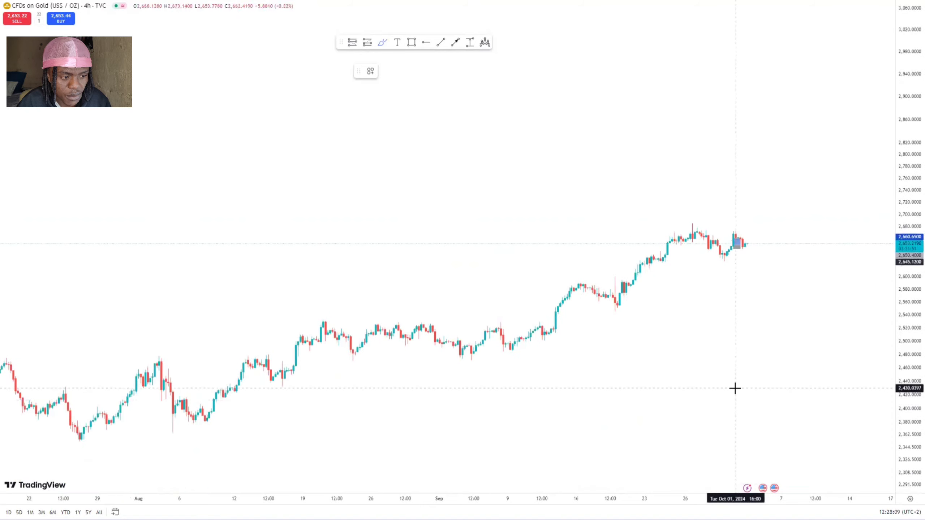
drag(862, 210, 862, 252)
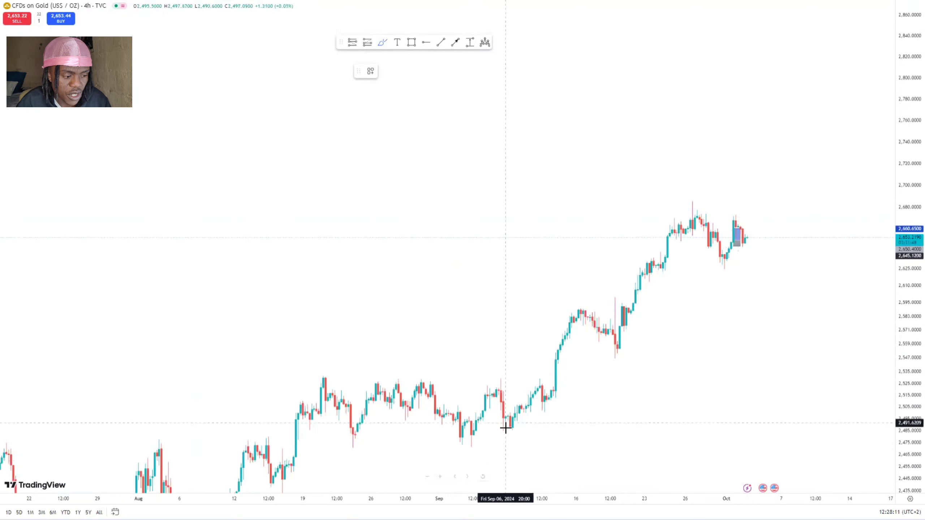
mouse_move(509, 427)
mouse_down()
mouse_move(545, 388)
mouse_move(572, 312)
mouse_move(615, 344)
mouse_move(698, 214)
mouse_move(723, 255)
mouse_move(730, 245)
mouse_up()
click(456, 71)
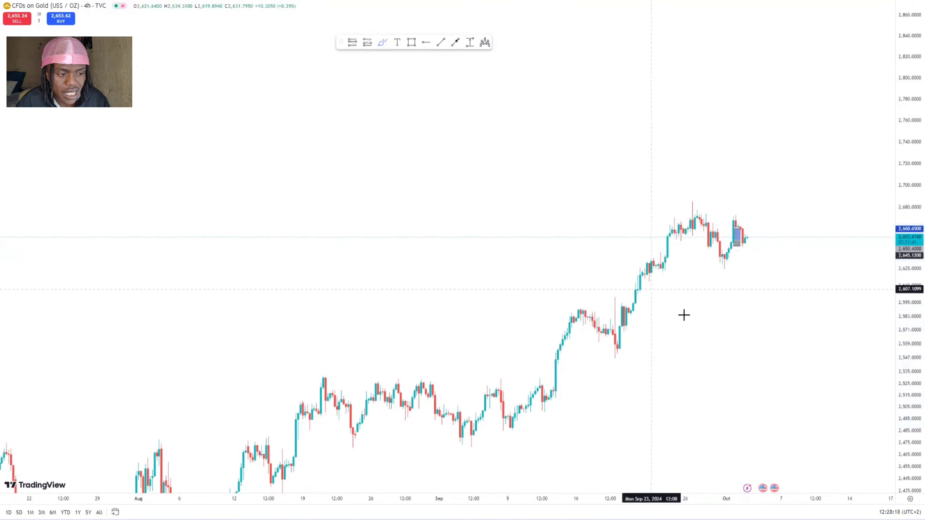
Step: Examine the 4-hour gold price action from mid-September to early October around the existing position box
click(483, 477)
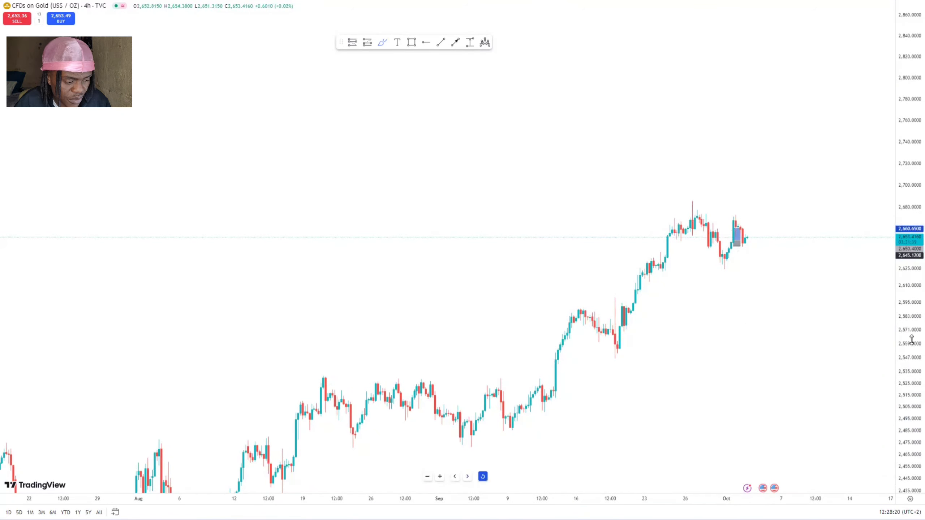
right_click(866, 305)
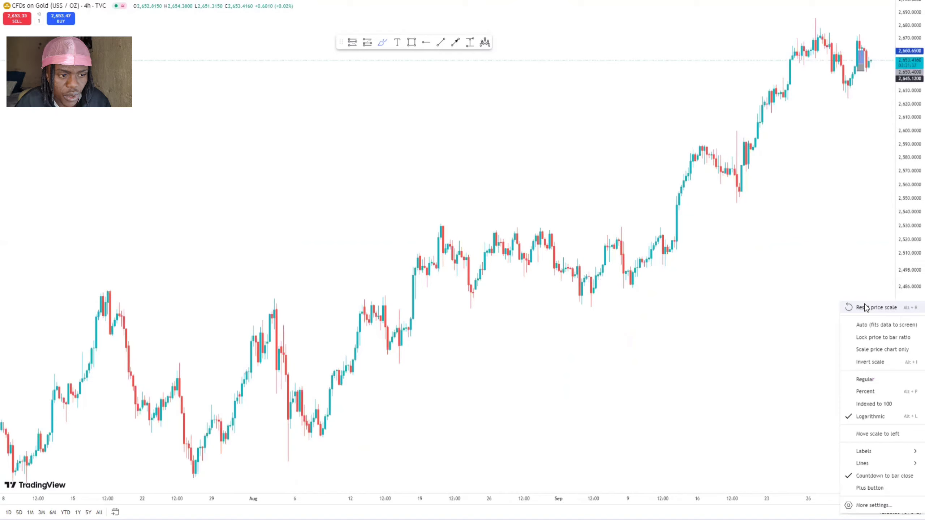
click(777, 273)
drag(822, 197, 564, 434)
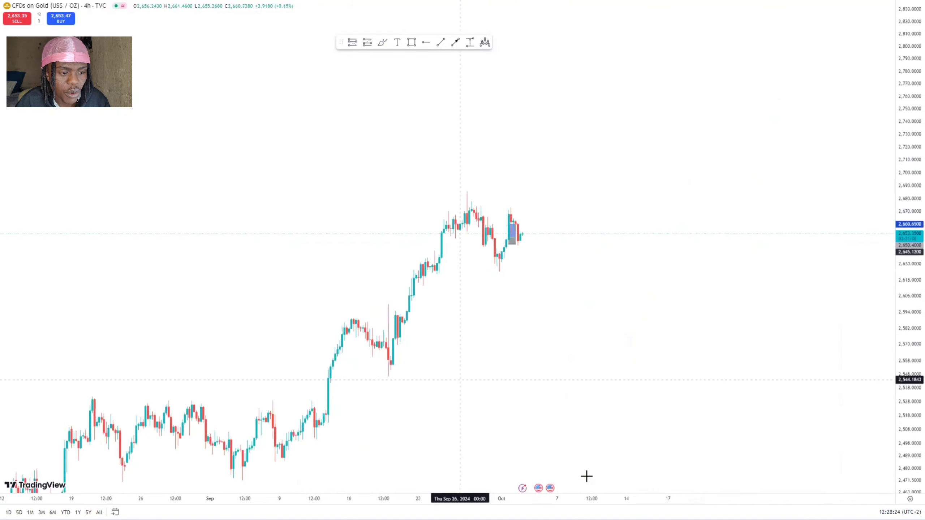
drag(568, 497, 809, 46)
scroll(808, 474, up, 2)
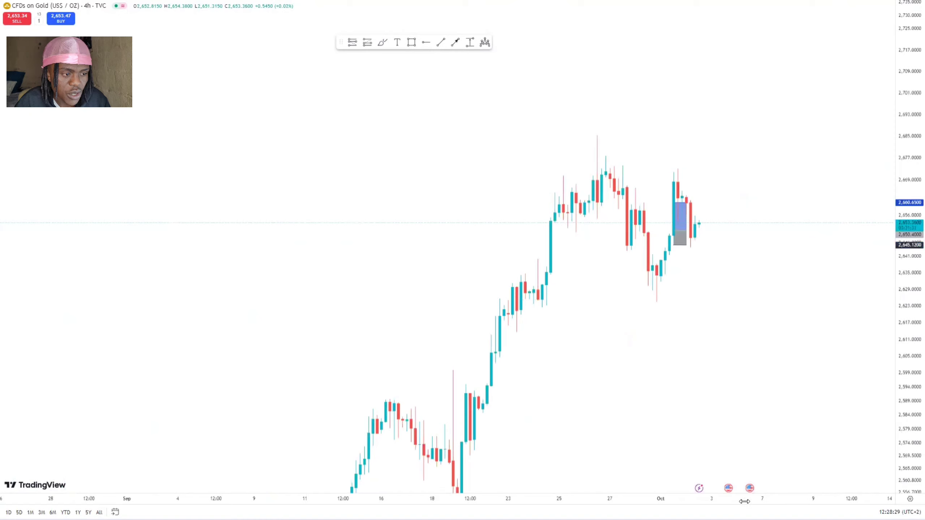
scroll(780, 473, up, 2)
scroll(758, 401, down, 1)
scroll(699, 488, up, 2)
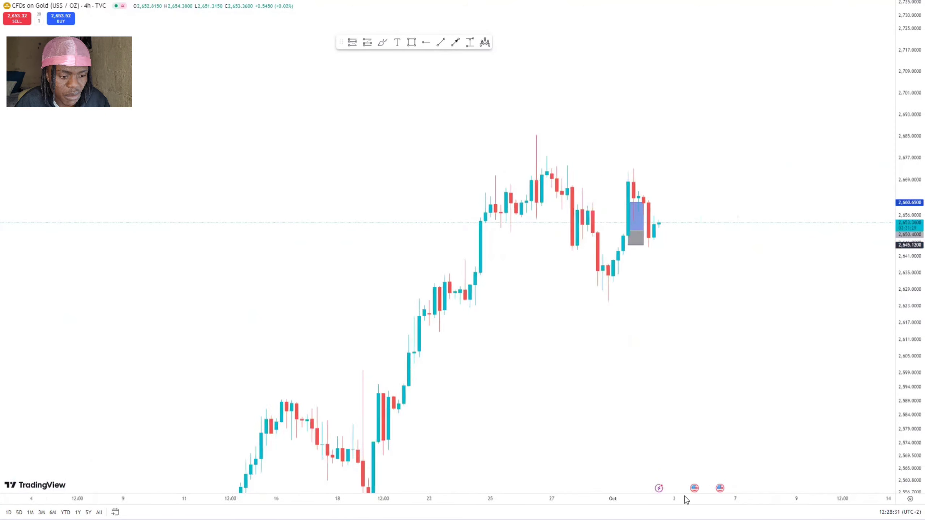
drag(682, 310, 682, 310)
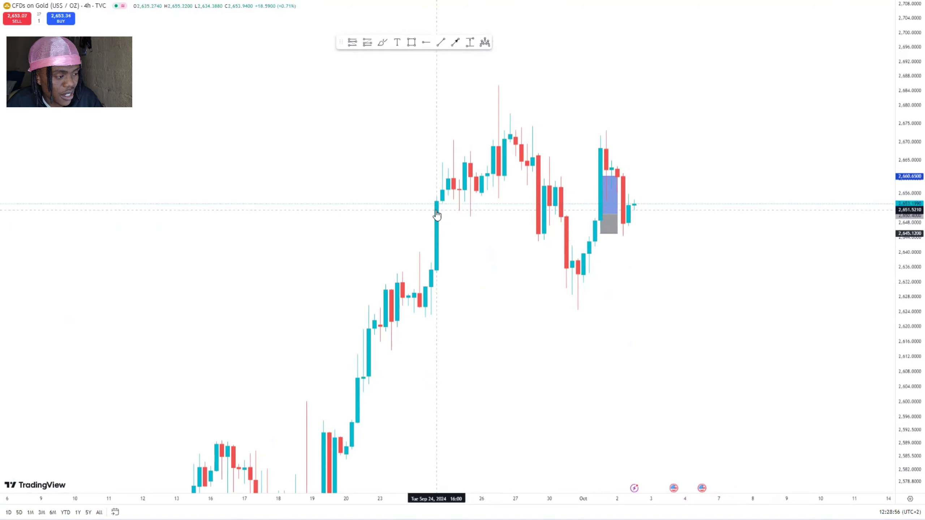
Step: Brush curved arrows over the September 26–27 peak, under the September 27 low and under the September 30 low
click(385, 40)
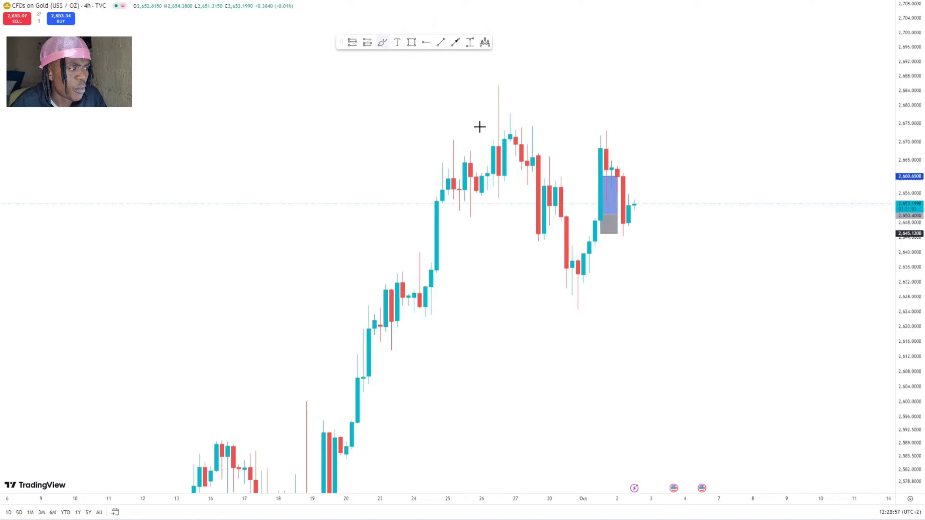
click(594, 270)
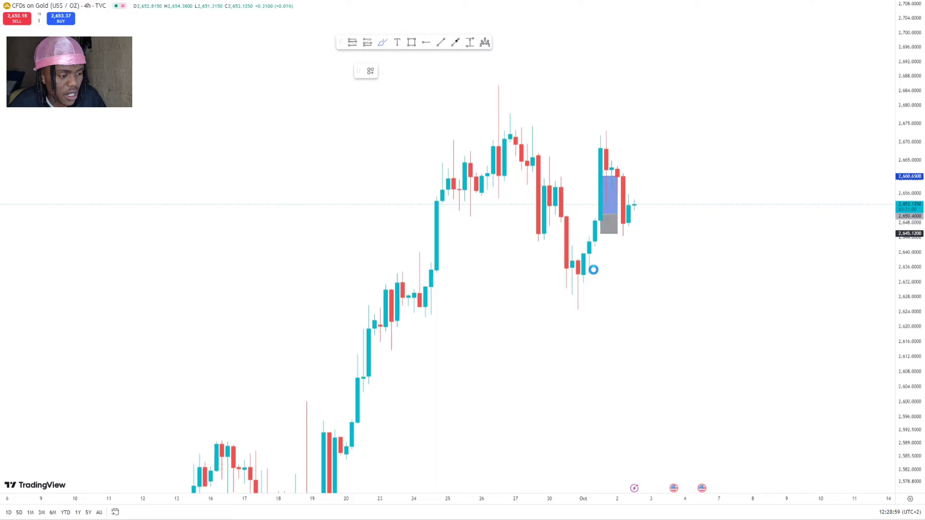
mouse_move(477, 135)
mouse_down()
mouse_move(491, 119)
mouse_move(543, 124)
mouse_move(550, 134)
mouse_up()
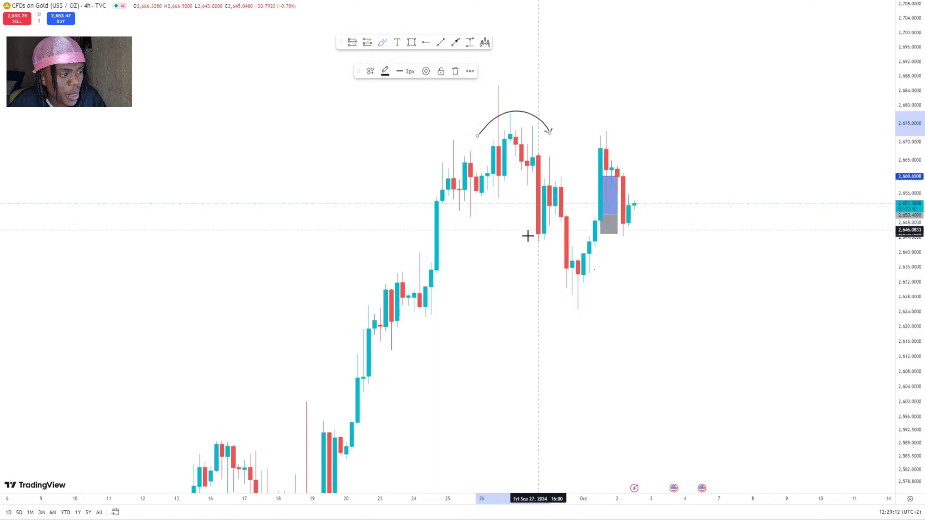
drag(527, 237, 550, 233)
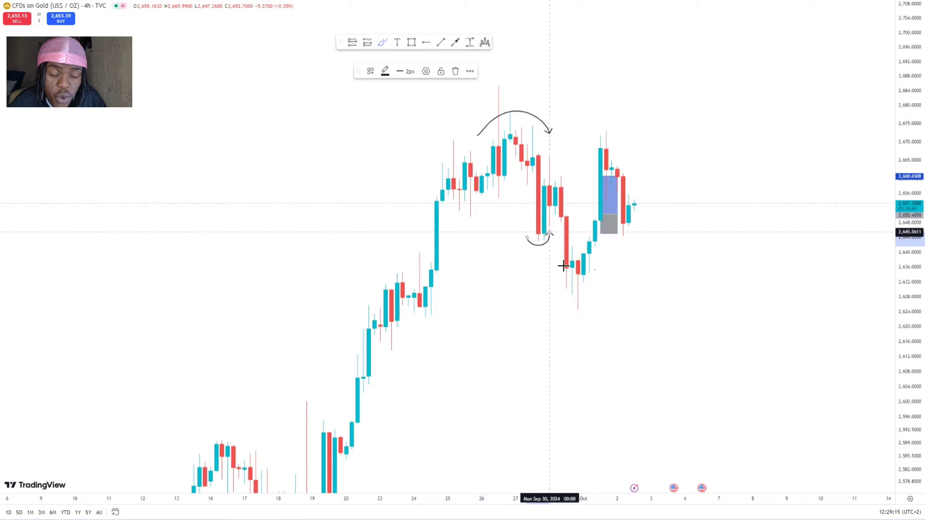
drag(556, 280, 600, 281)
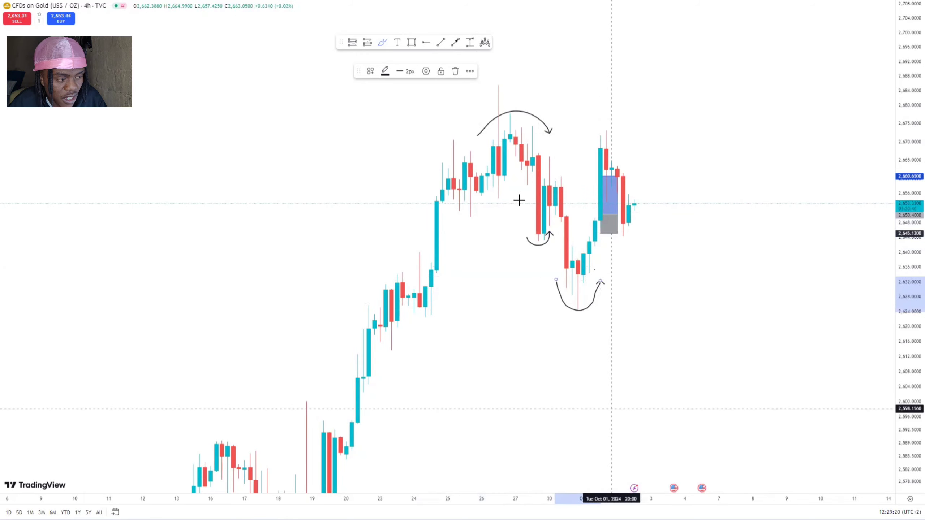
Step: Brush short arrows pointing at the peak, the first low, the lower high and the final low of the decline
drag(510, 65, 510, 94)
drag(535, 285, 533, 256)
drag(584, 341, 582, 316)
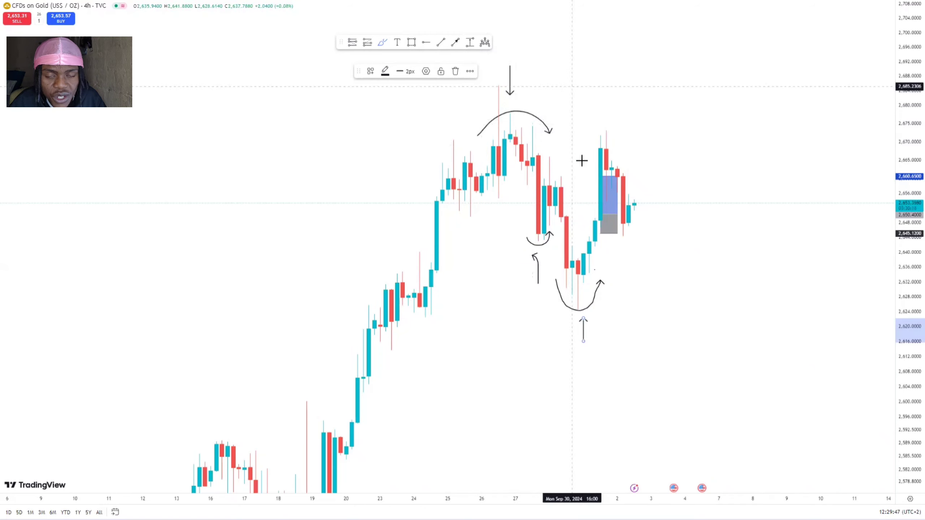
drag(562, 157, 556, 170)
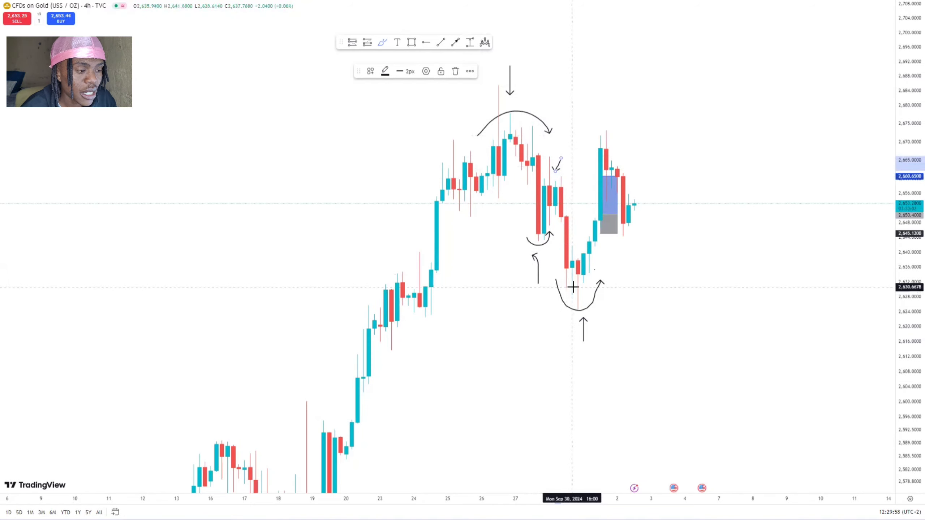
mouse_move(560, 342)
mouse_down()
mouse_move(566, 329)
mouse_move(599, 337)
mouse_move(598, 324)
mouse_up()
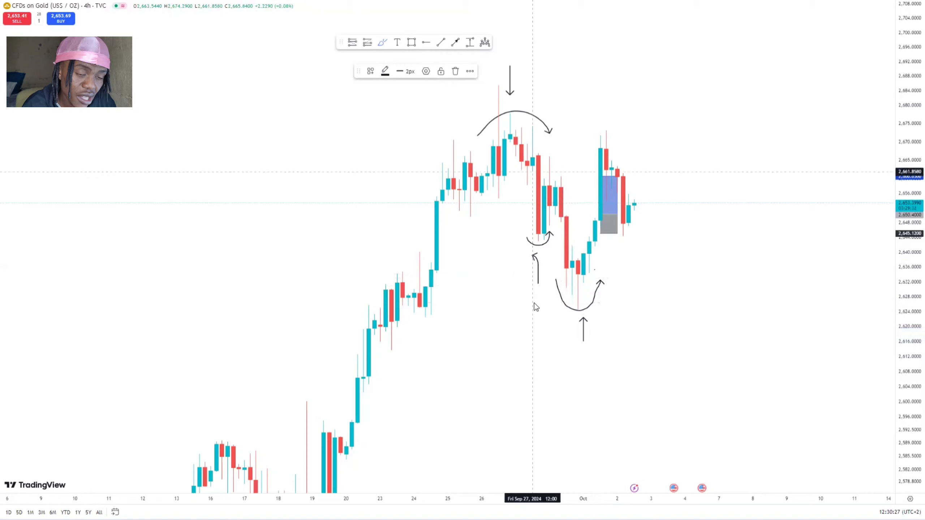
Step: Undo all the curved and short arrows marking the swing highs and lows
key(ctrl+z)
key(ctrl+z)
key(ctrl+z)
key(ctrl+z)
key(ctrl+z)
key(ctrl+z)
key(ctrl+z)
key(ctrl+z)
key(ctrl+z)
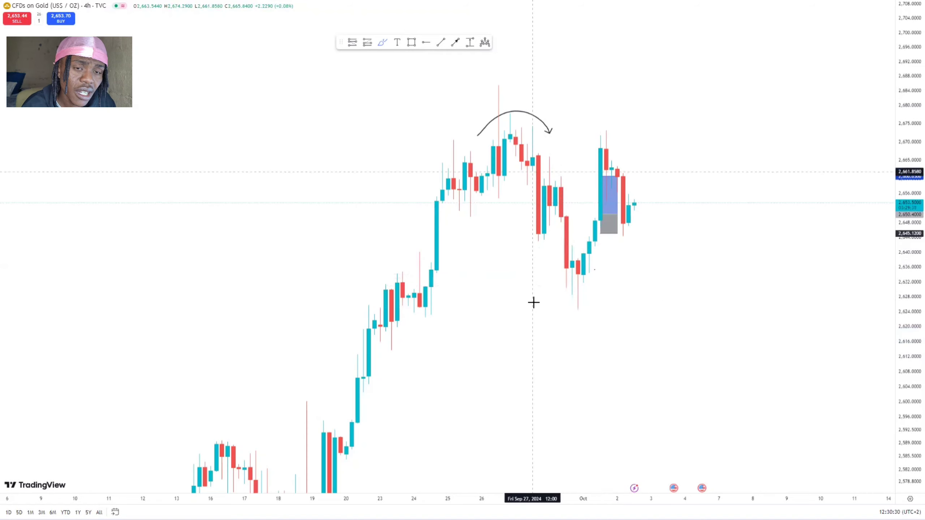
Step: Brush small arrows pointing at the candle wicks around the September 30 low, the September 27 low and the rebound candles
mouse_move(551, 295)
mouse_down()
mouse_move(566, 282)
mouse_move(582, 299)
mouse_move(589, 279)
mouse_up()
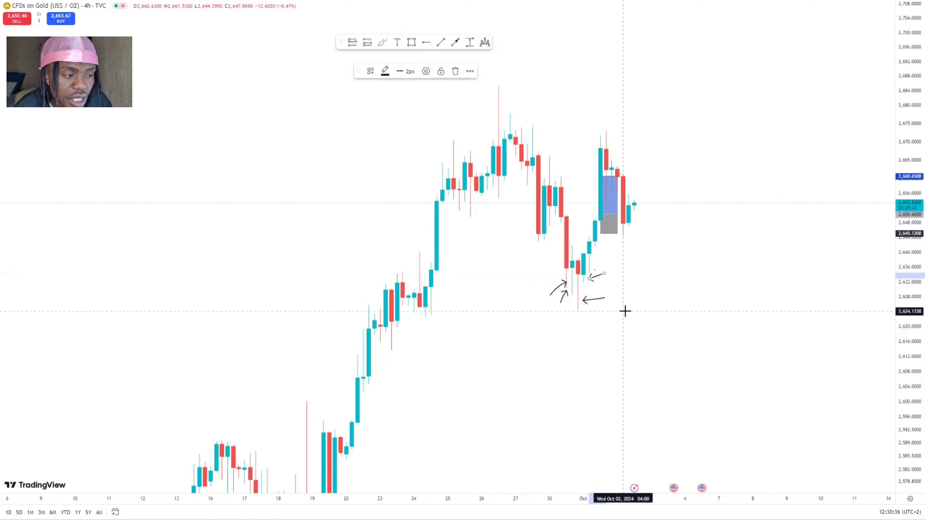
mouse_move(526, 254)
mouse_down()
mouse_move(534, 244)
mouse_move(559, 259)
mouse_move(538, 248)
mouse_up()
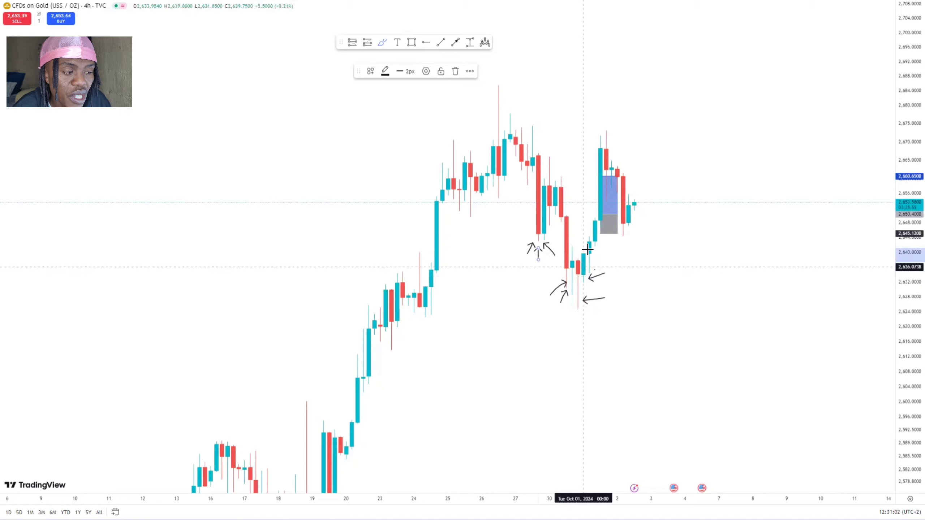
drag(610, 247, 579, 246)
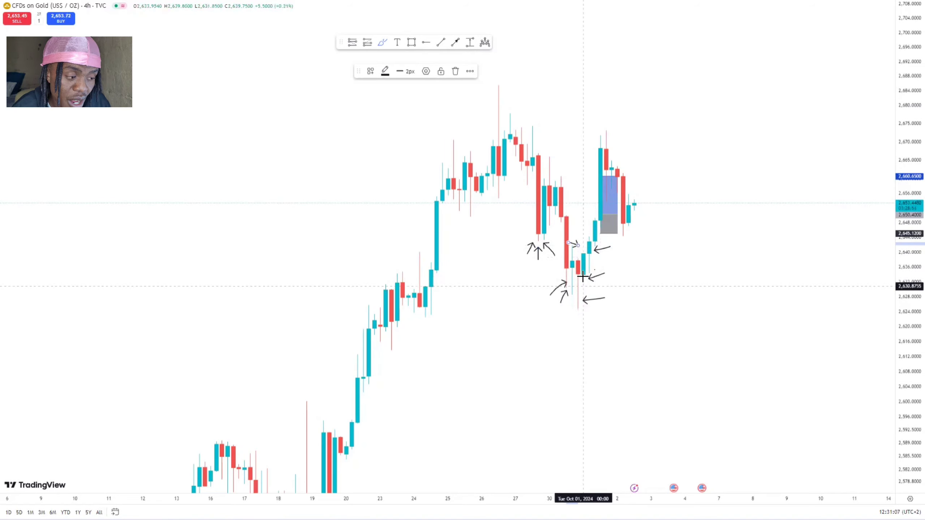
Step: Undo the small arrows around the two swing lows and the rebound
key(ctrl+z)
key(ctrl+z)
key(ctrl+z)
key(ctrl+z)
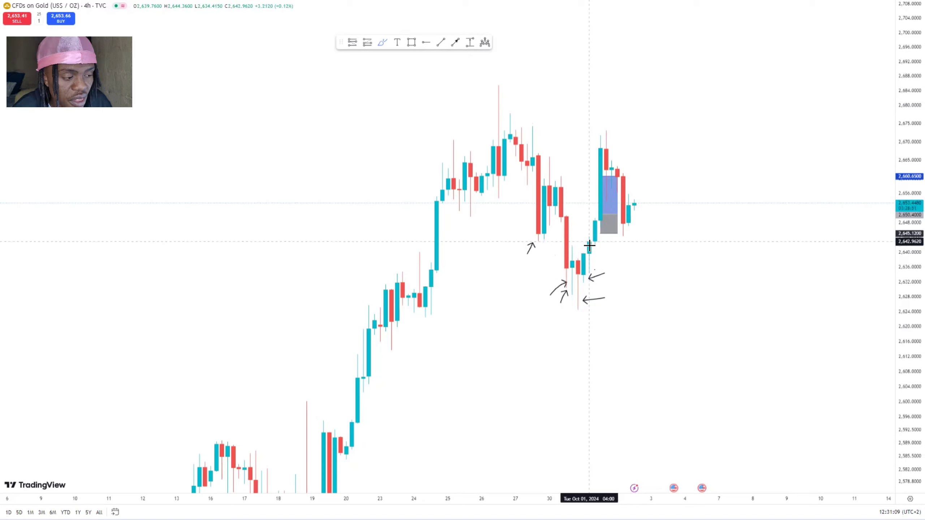
key(ctrl+z)
key(ctrl+z)
key(ctrl+z)
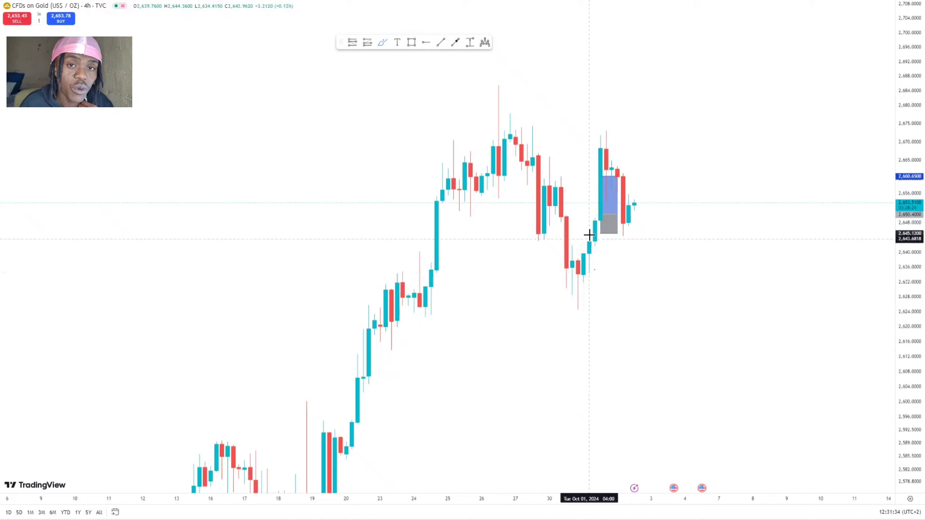
Step: Draw a thin rectangle zone from the September 27 low to October 2, spanning about 2,643.4 to 2,644.9
click(412, 43)
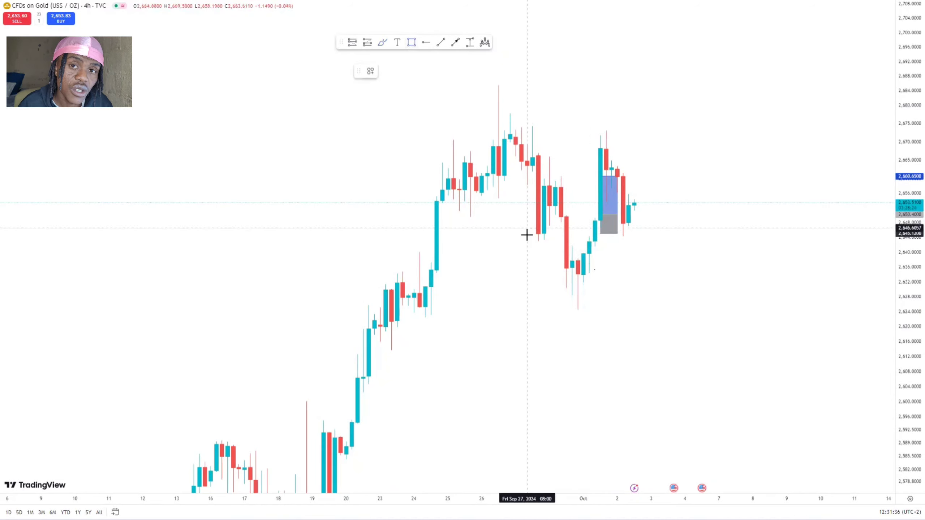
mouse_move(533, 232)
mouse_down()
mouse_move(611, 248)
mouse_move(641, 240)
mouse_up()
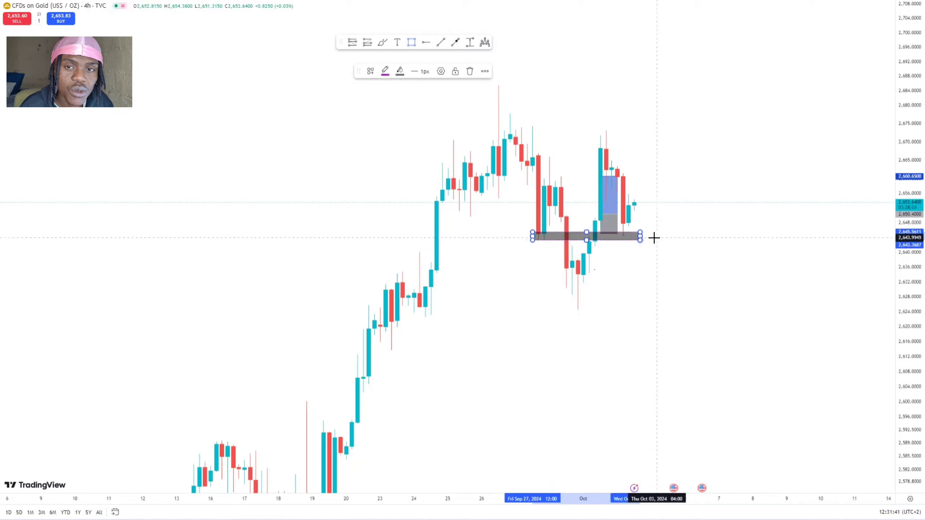
click(655, 237)
click(604, 236)
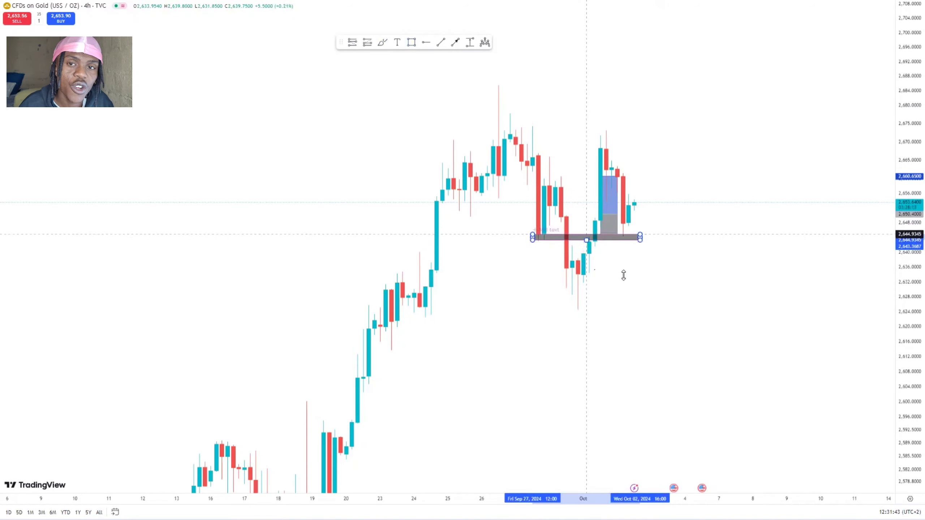
click(601, 281)
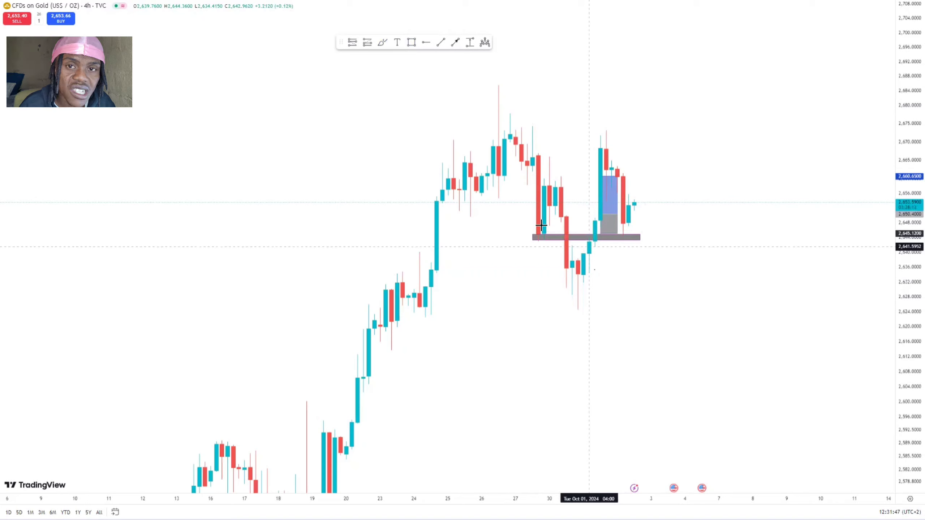
click(540, 237)
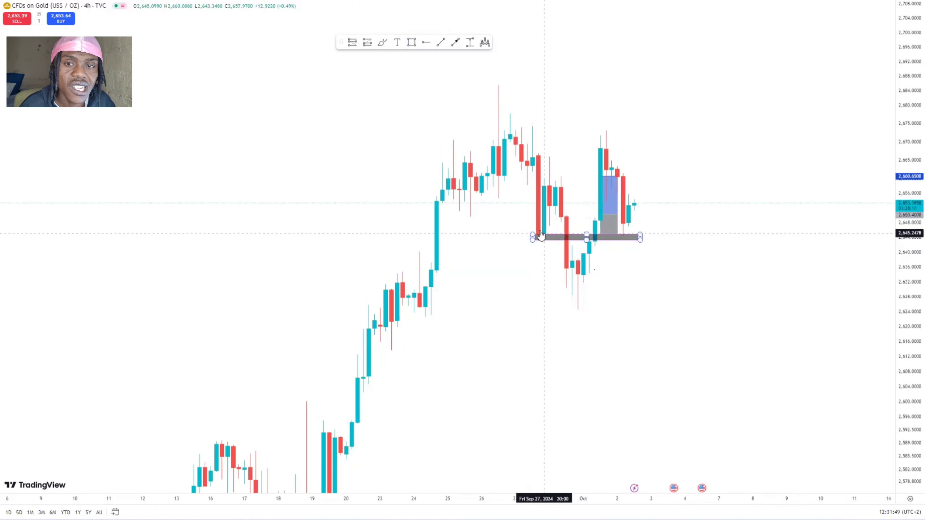
click(576, 284)
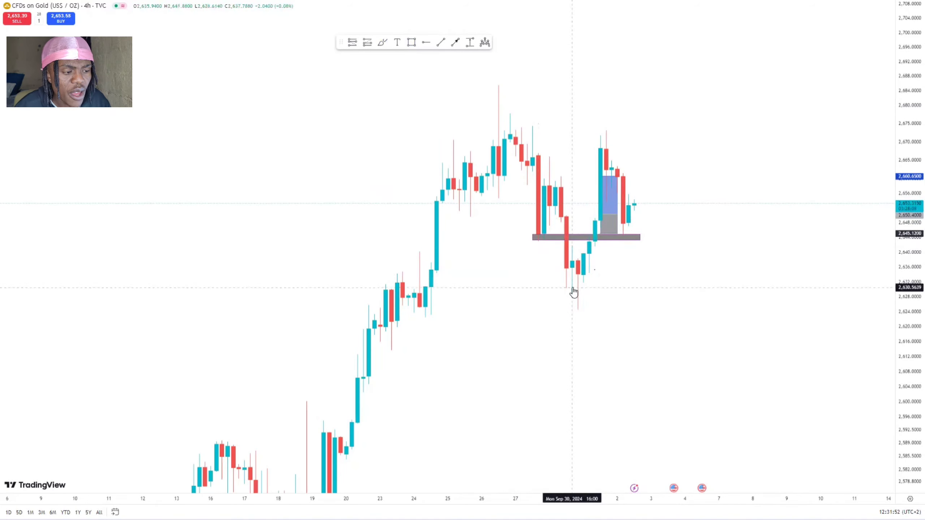
click(590, 239)
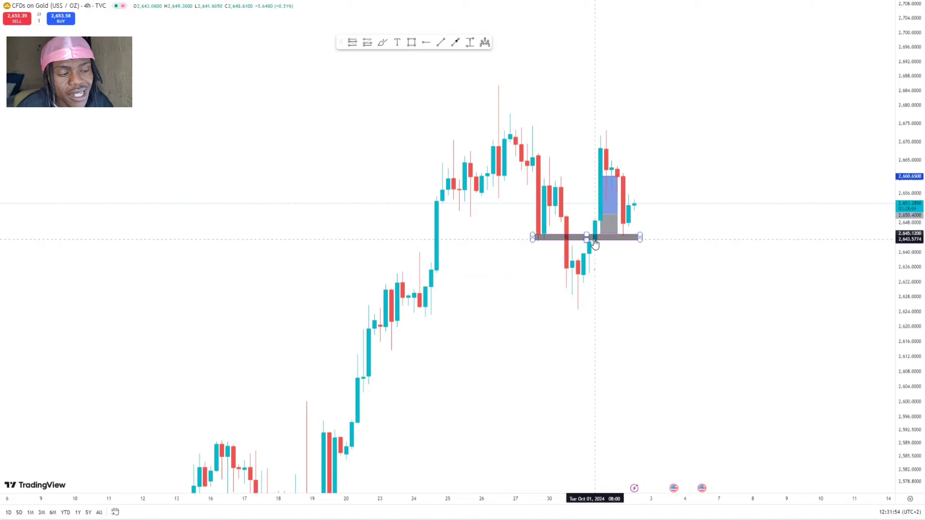
click(595, 228)
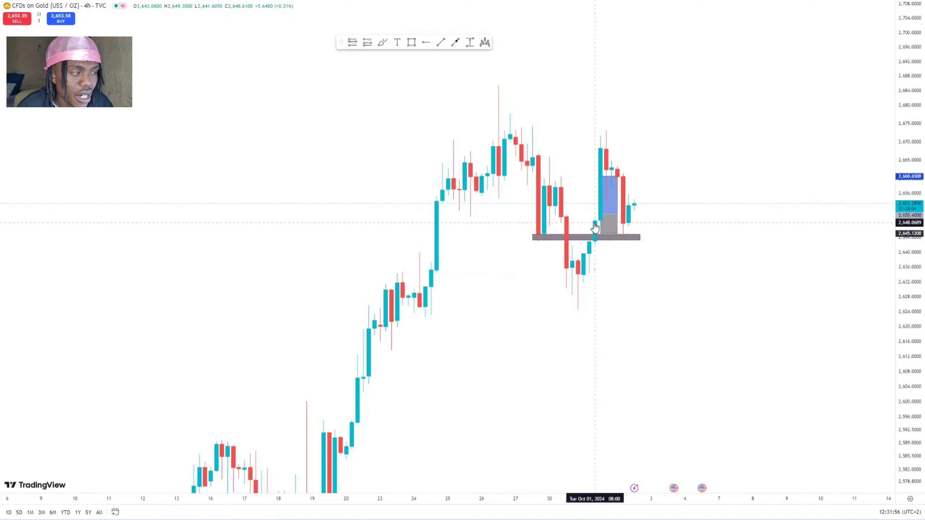
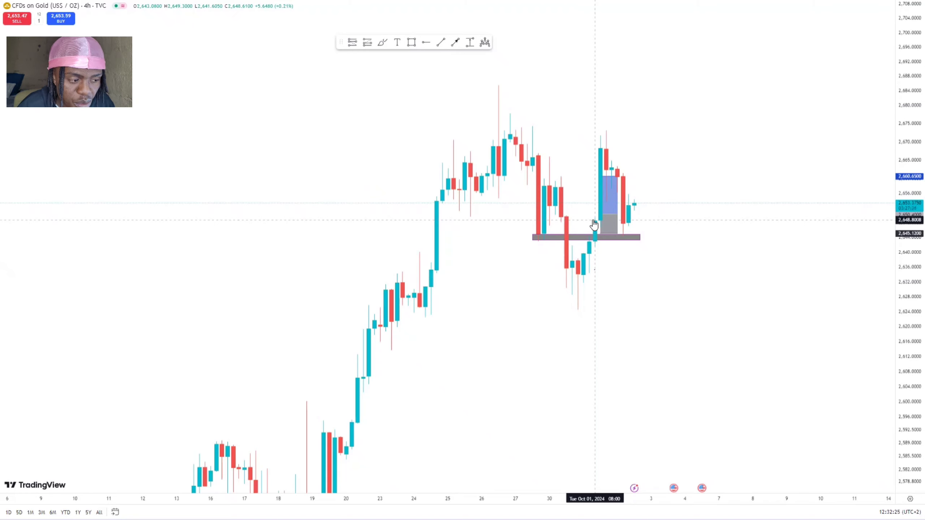
Step: Switch the gold chart to the 1-hour interval
text(1H)
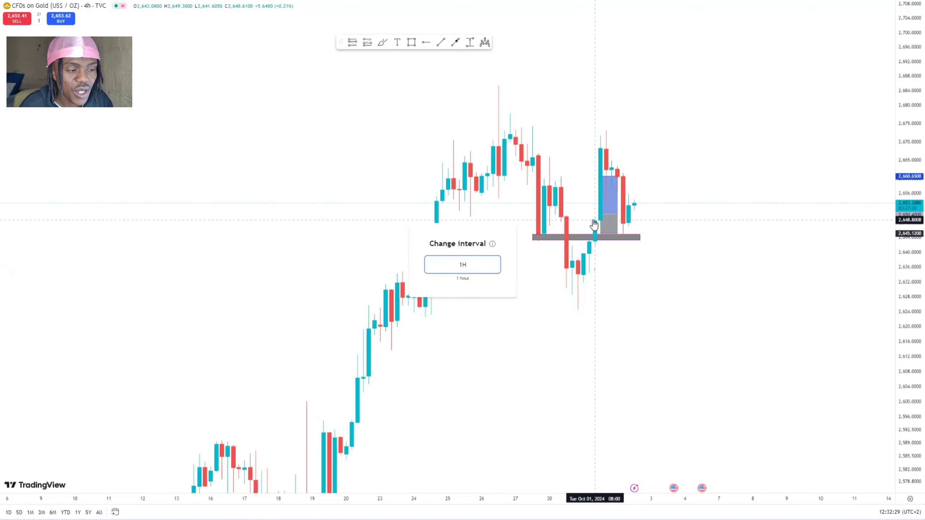
key(Return)
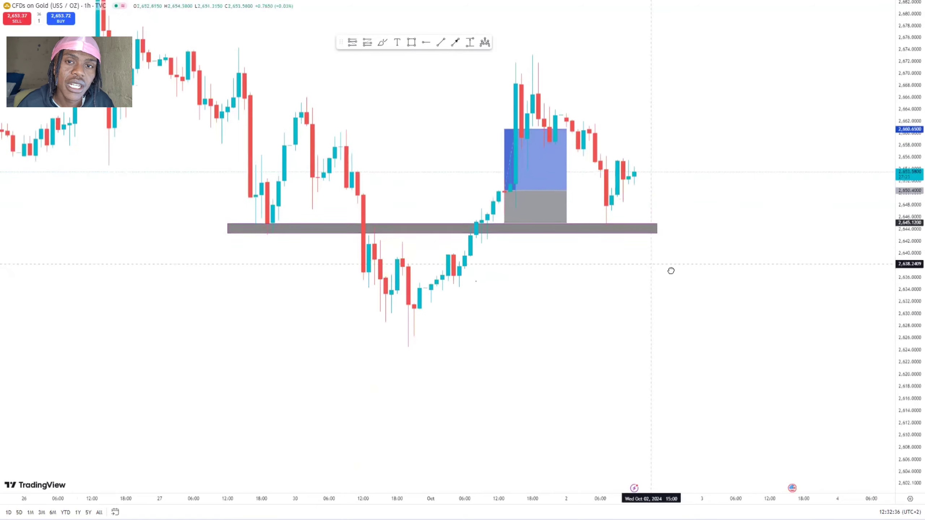
Step: Brush three small arrows pointing at the September 26 swing high on the 1-hour gold chart
scroll(672, 268, left, 5)
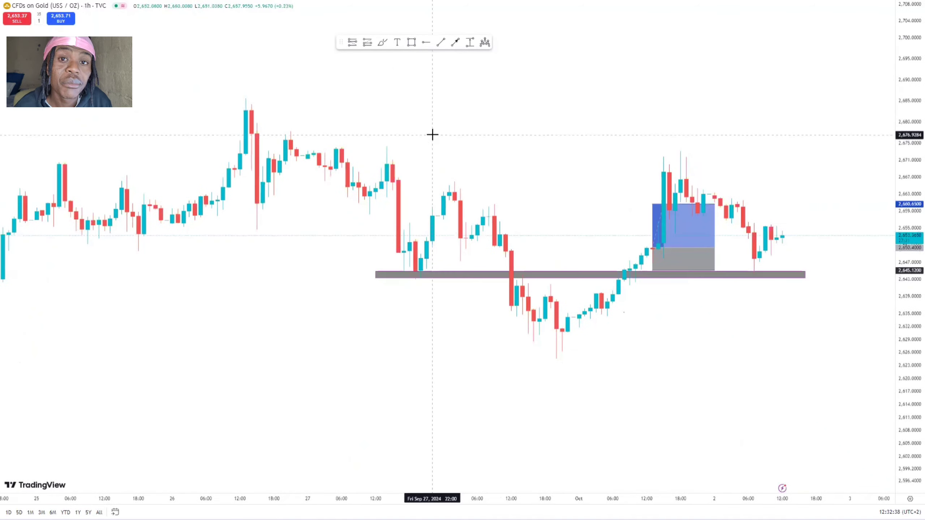
click(382, 42)
drag(213, 88, 234, 103)
drag(272, 74, 258, 101)
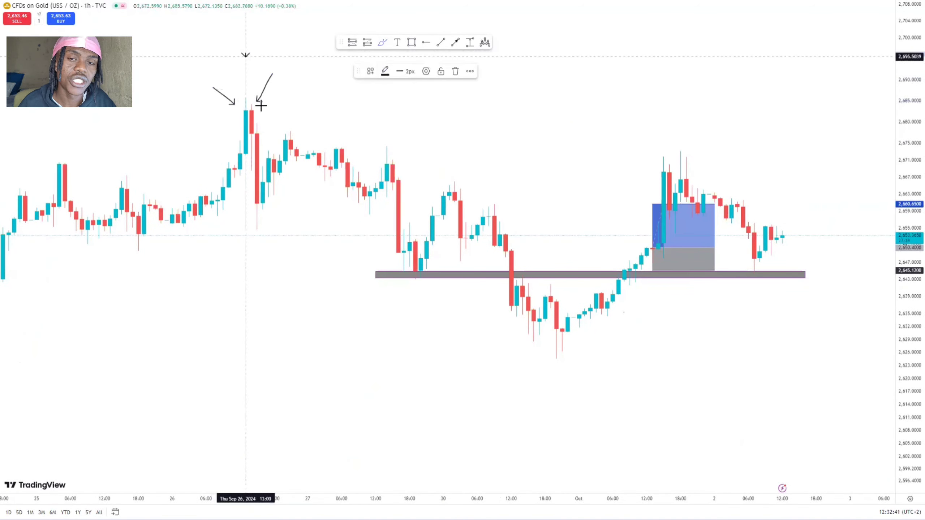
drag(245, 54, 245, 87)
Step: Brush three arrows at the September 27 low on the grey zone and three at the September 30 swing high
drag(382, 301, 404, 272)
drag(472, 323, 415, 284)
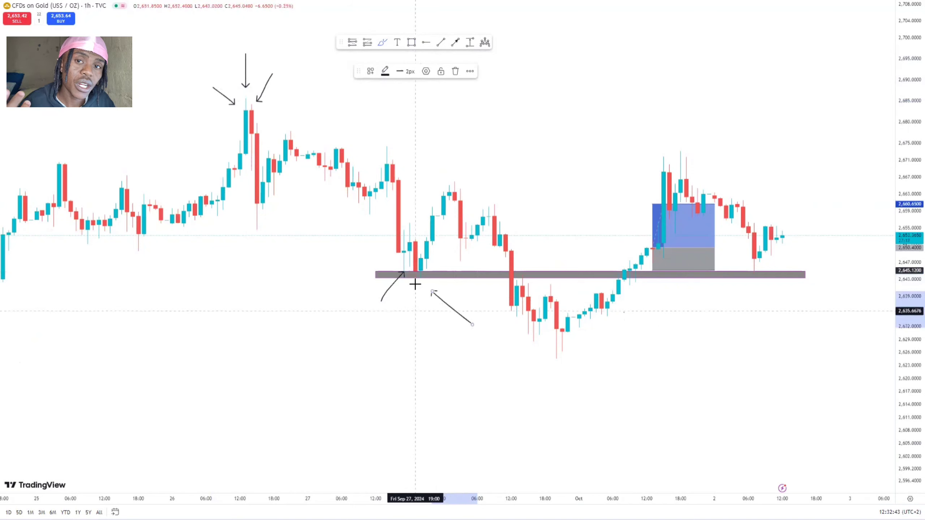
mouse_move(411, 160)
mouse_down()
mouse_move(437, 181)
mouse_move(466, 184)
mouse_up()
drag(438, 142, 444, 173)
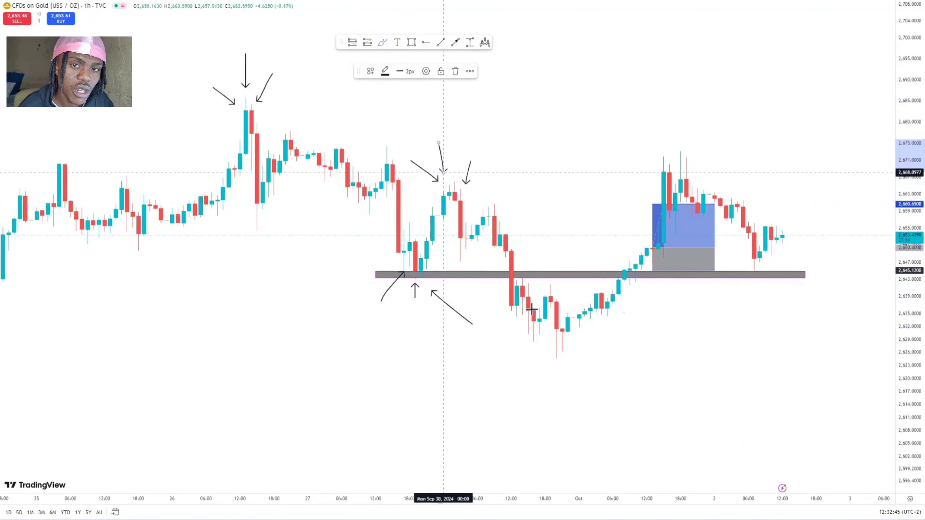
Step: Brush three arrows pointing up at the September 30 swing low beneath the grey zone
drag(517, 365, 528, 340)
drag(630, 381, 584, 360)
drag(546, 384, 550, 361)
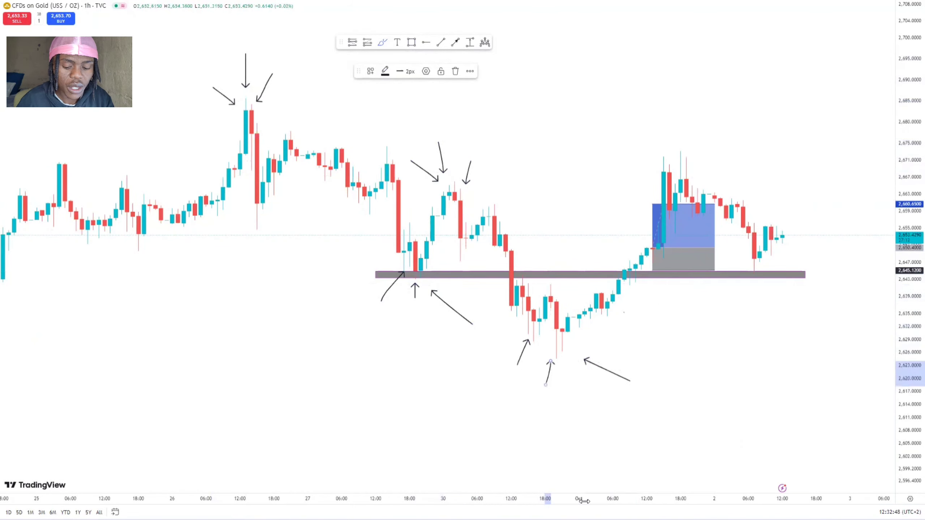
Step: Brush a circle around the October 1 candles that break above the grey zone
mouse_move(602, 444)
mouse_down()
mouse_move(620, 431)
mouse_move(533, 423)
mouse_up()
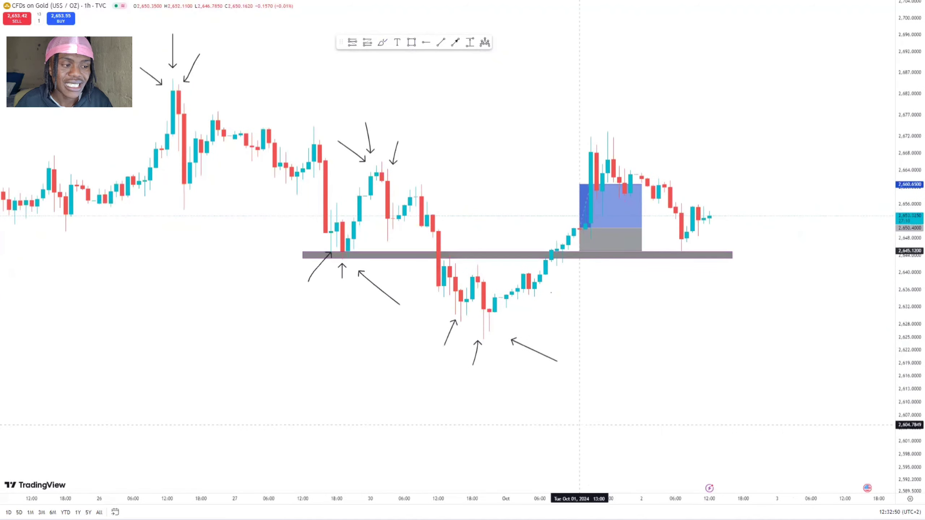
scroll(671, 427, down, 2)
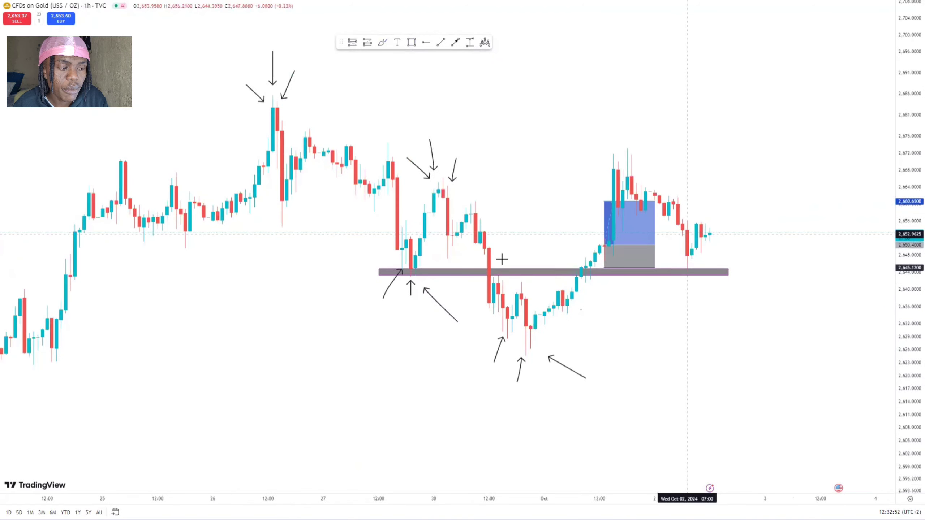
click(382, 42)
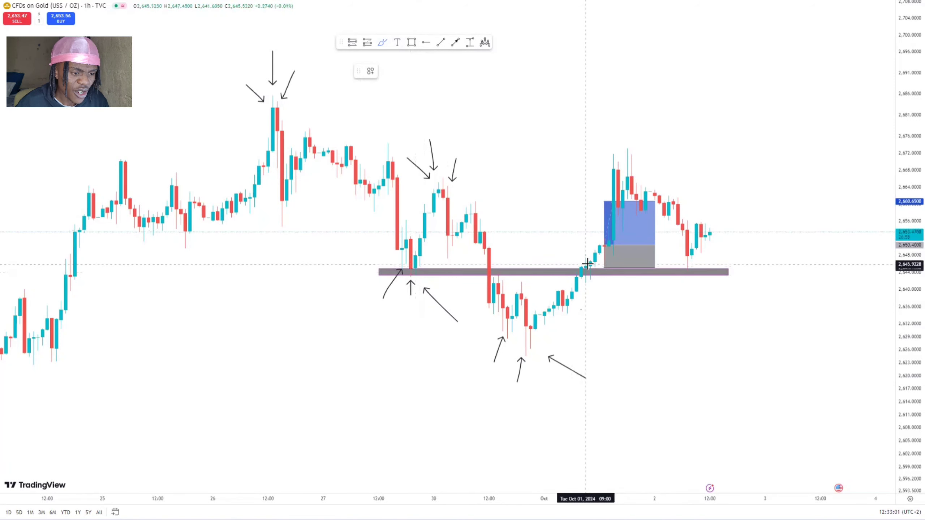
mouse_move(567, 263)
mouse_down()
mouse_move(615, 269)
mouse_move(561, 281)
mouse_move(567, 255)
mouse_up()
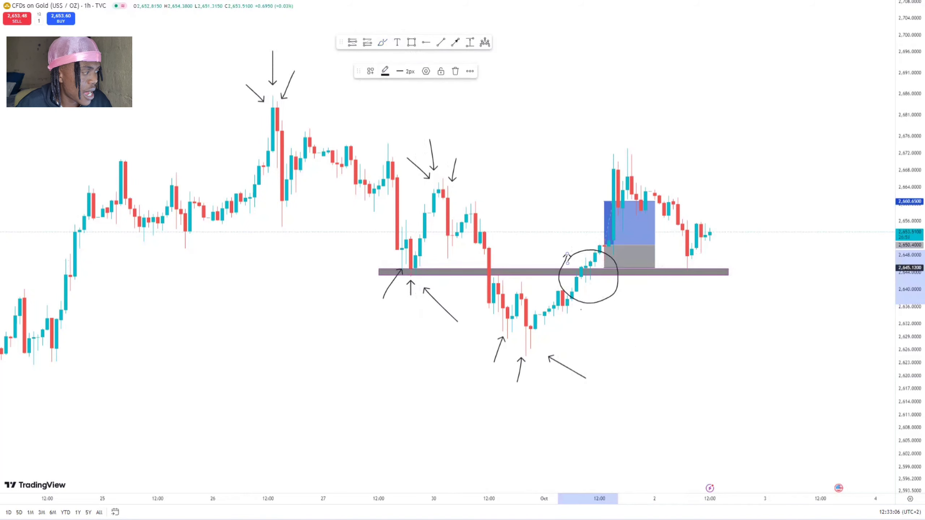
scroll(892, 268, up, 2)
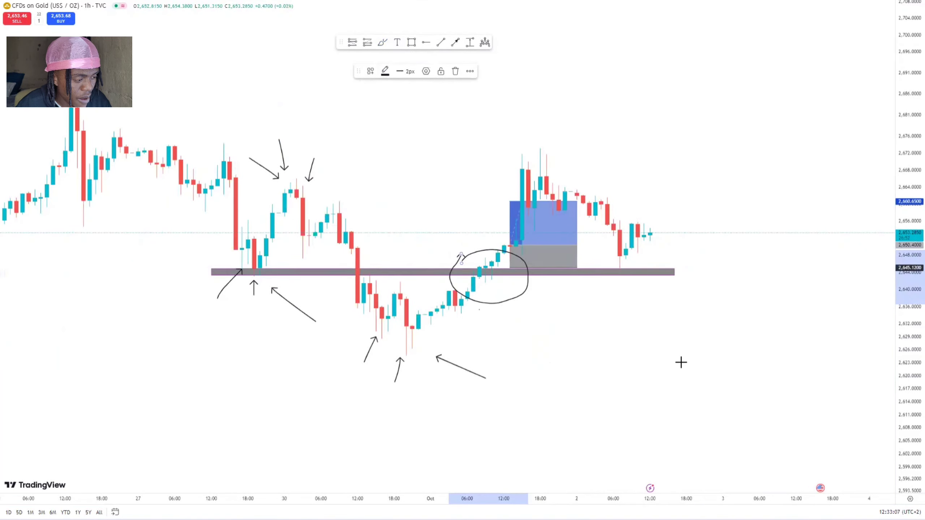
scroll(797, 355, up, 3)
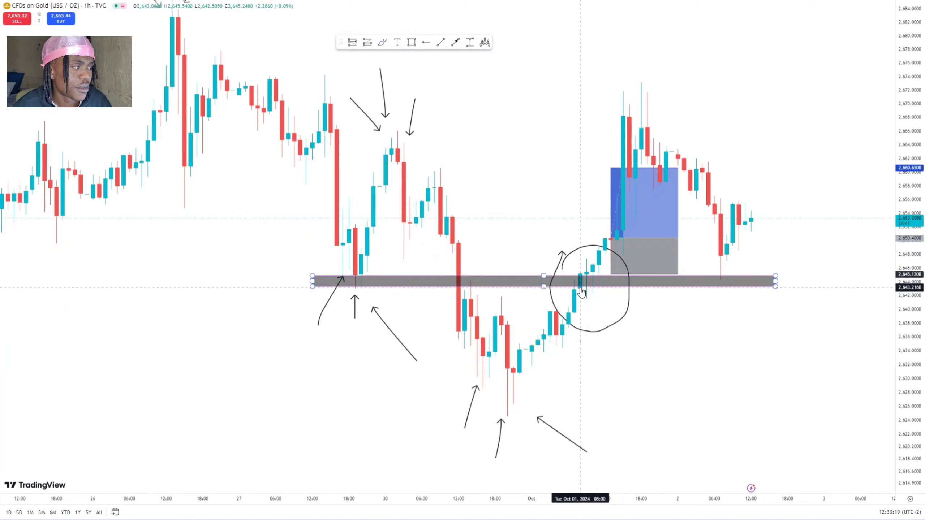
key(Escape)
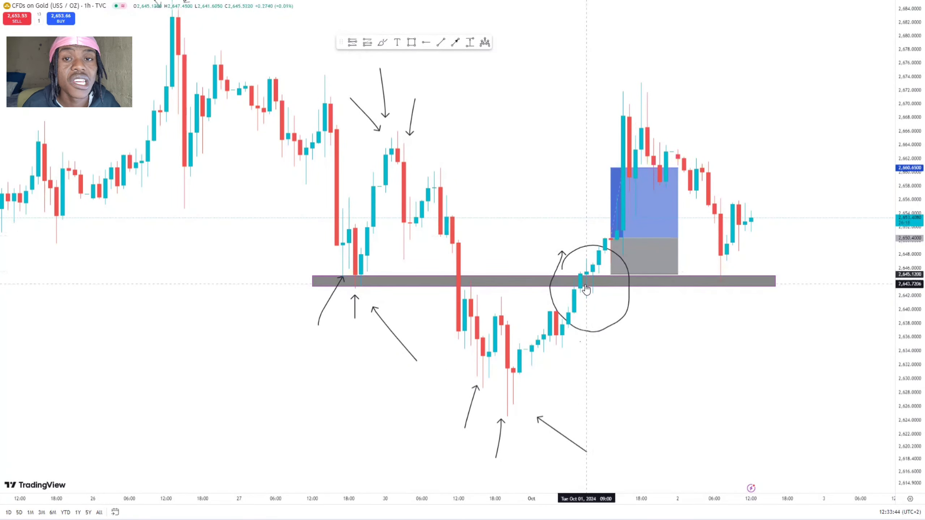
Step: Delete the brushed circle around the breakout candles
click(564, 256)
key(Delete)
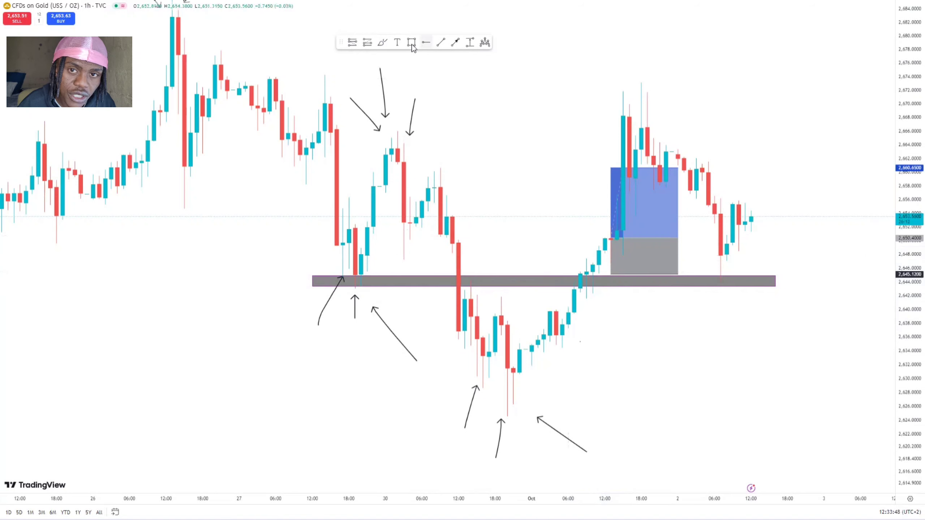
Step: Draw a short dashed arrow from about 2,652.3 to 2,648.4 pointing down at the October 1 candles just above the grey zone
click(382, 43)
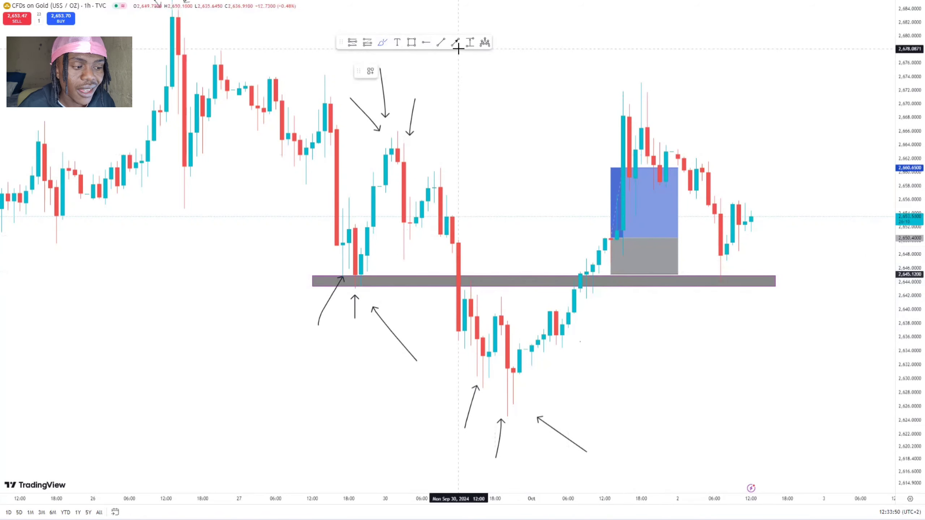
drag(579, 226, 592, 252)
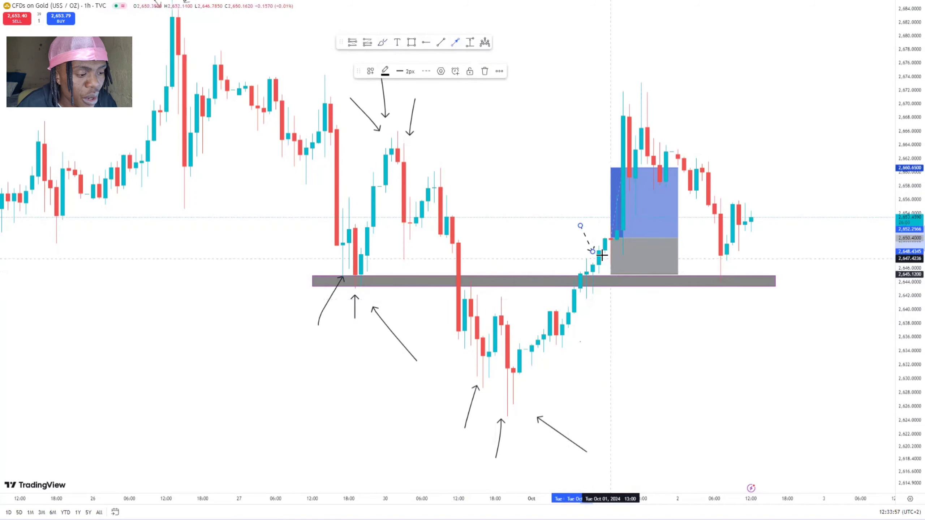
click(580, 260)
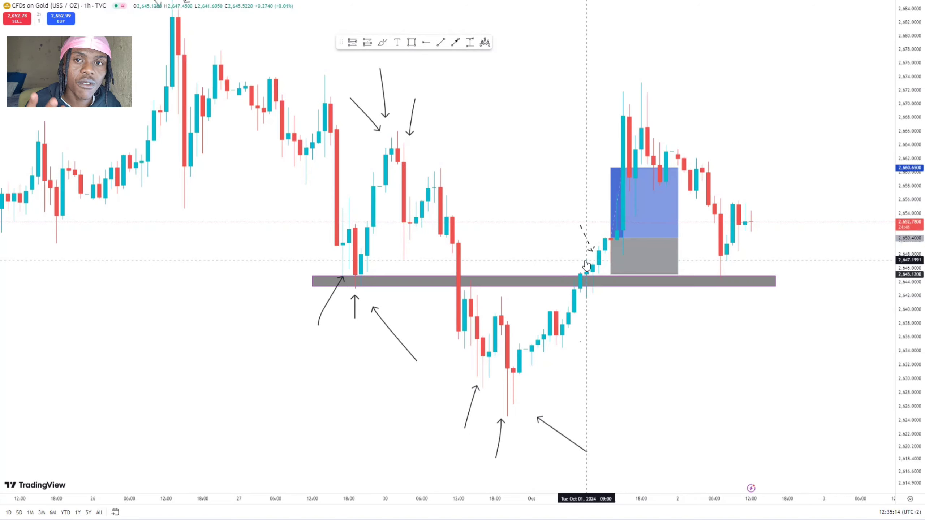
Step: Examine the long position's entry, target, stop and risk/reward ratio on October 1
mouse_move(611, 265)
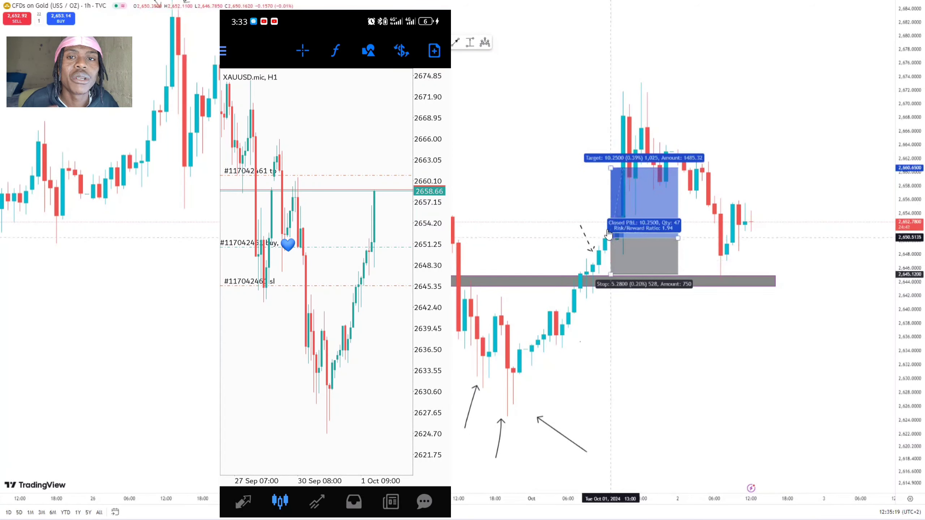
mouse_move(621, 228)
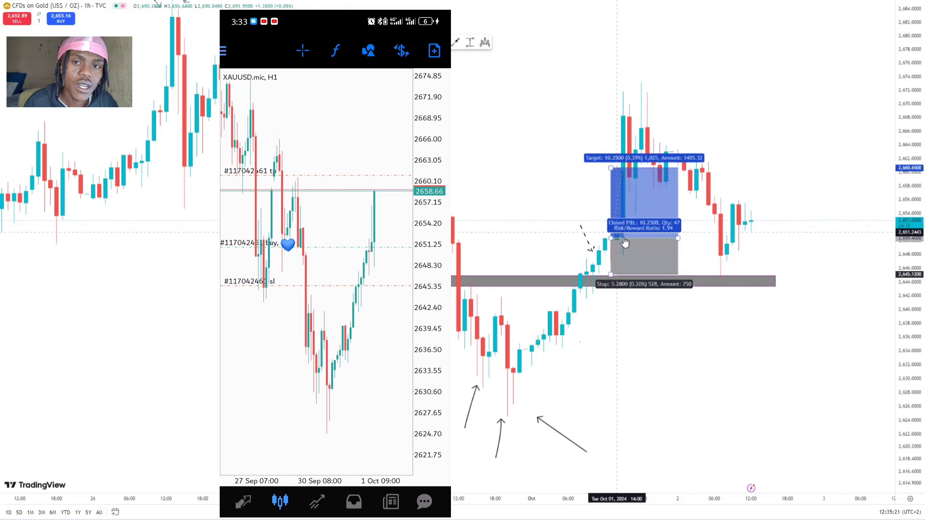